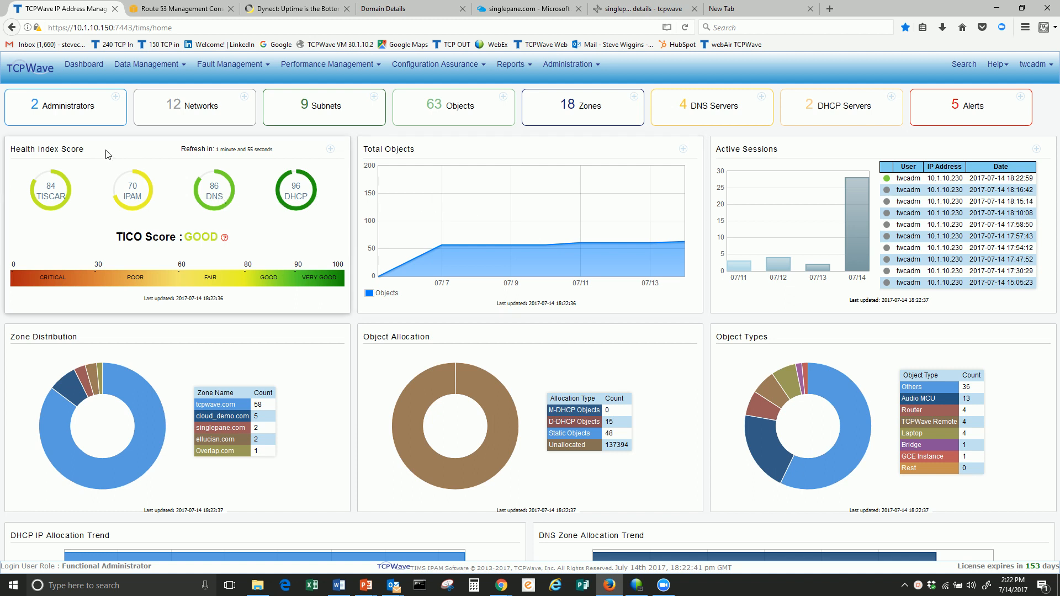
# Open cloud management, review the supported cloud provider types, and return to the list of configured cloud providers.
pyautogui.click(158, 67)
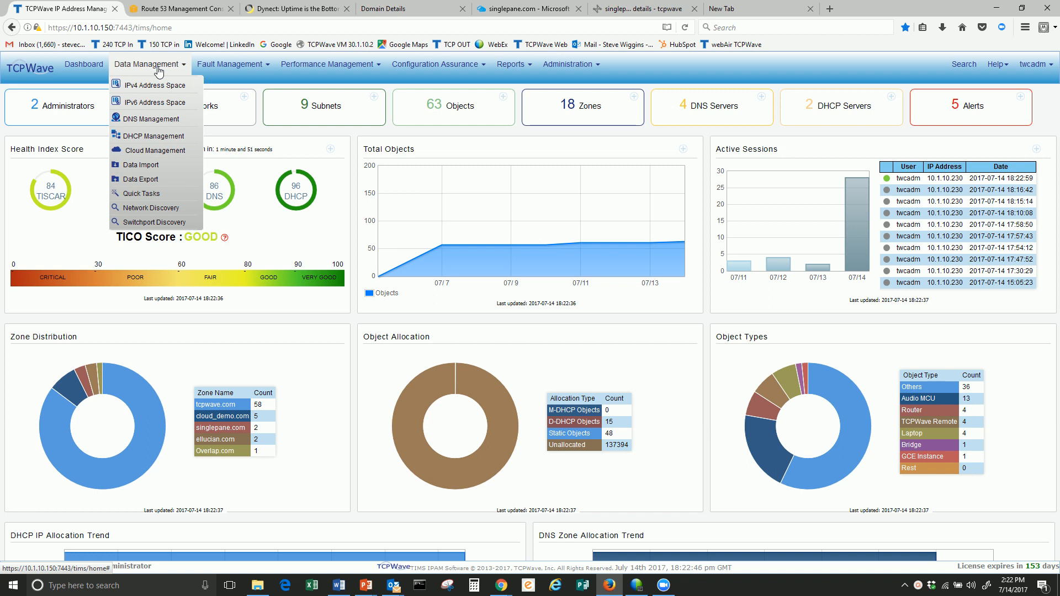
pyautogui.click(155, 151)
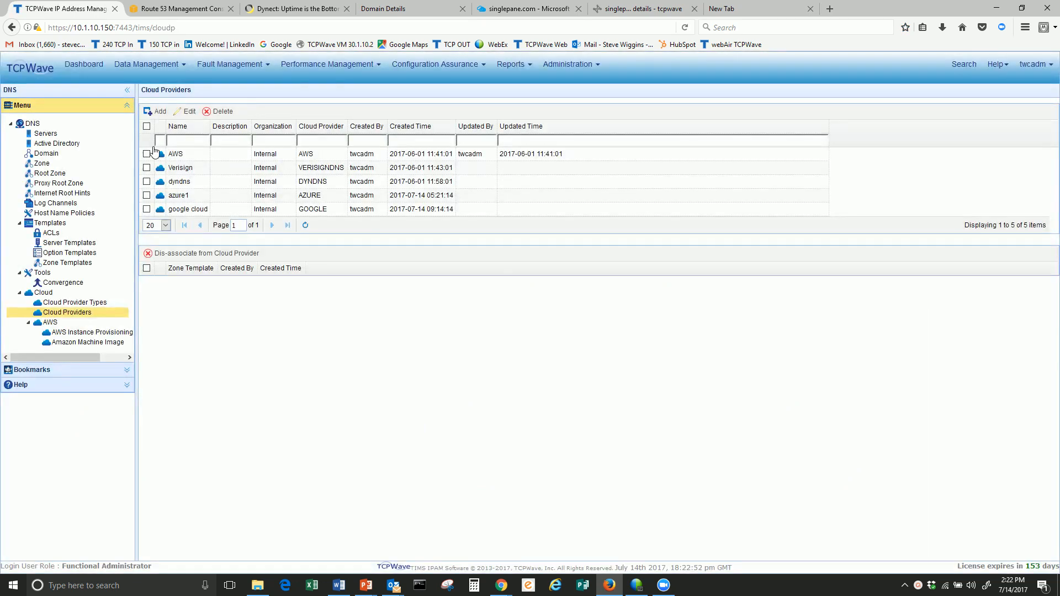
pyautogui.click(98, 305)
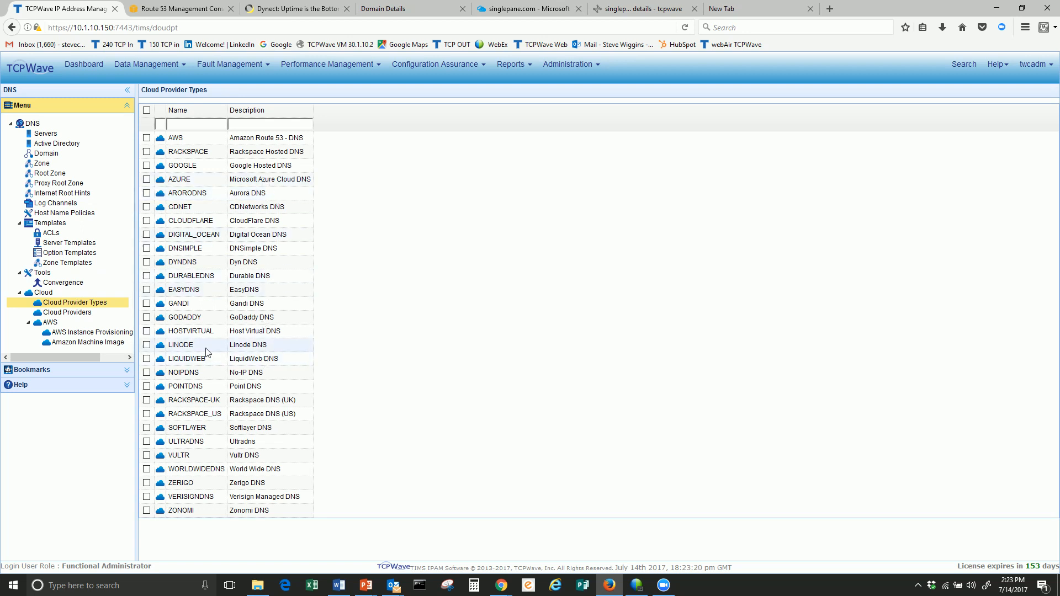
pyautogui.click(83, 313)
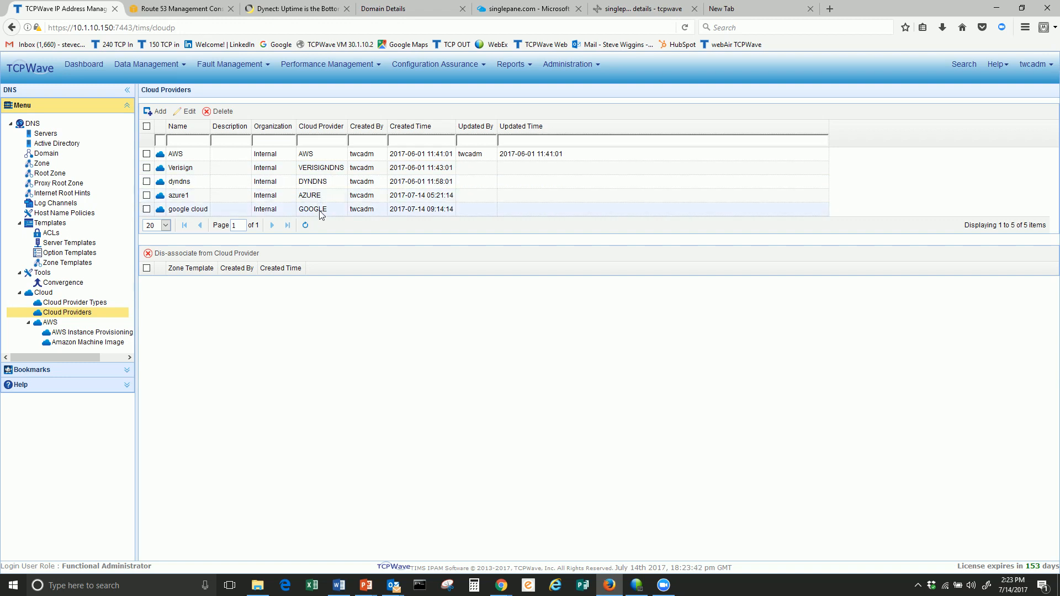
# Start a new cloud provider for the Internal organization with provider type AWS to view its required fields.
pyautogui.click(160, 112)
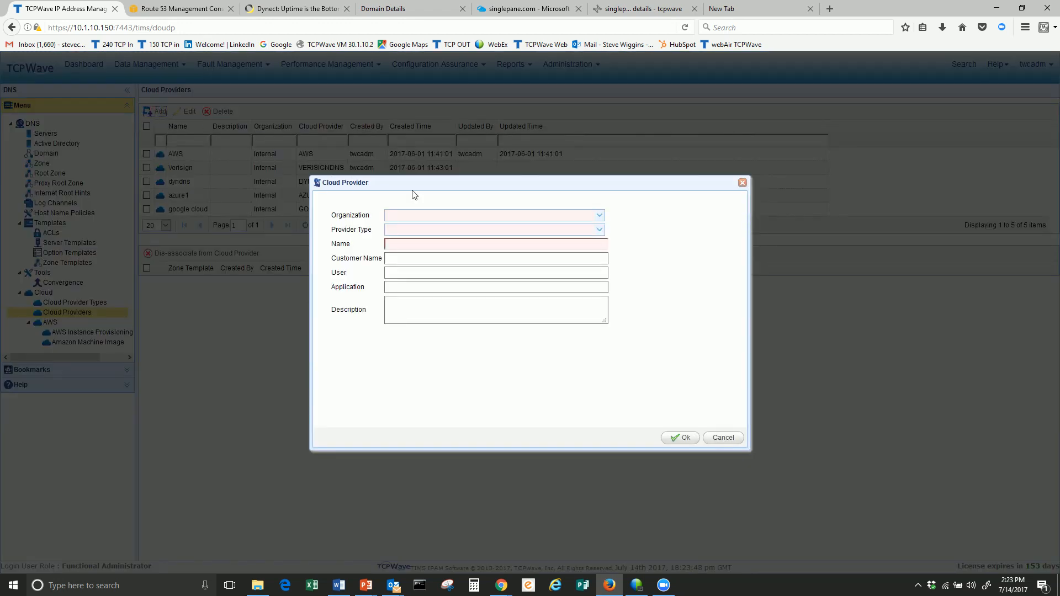
pyautogui.click(600, 216)
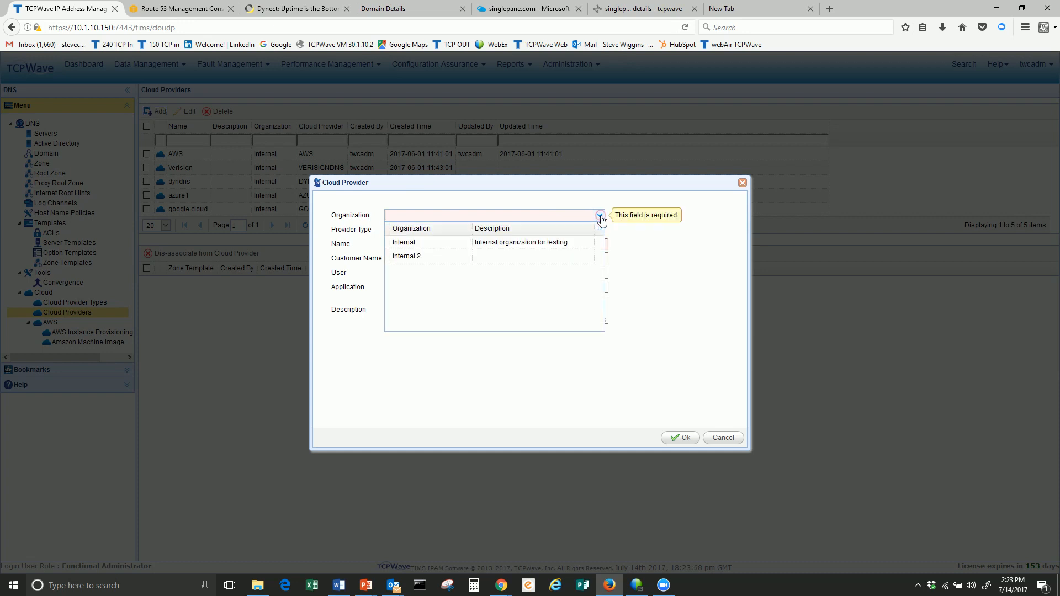
pyautogui.click(398, 245)
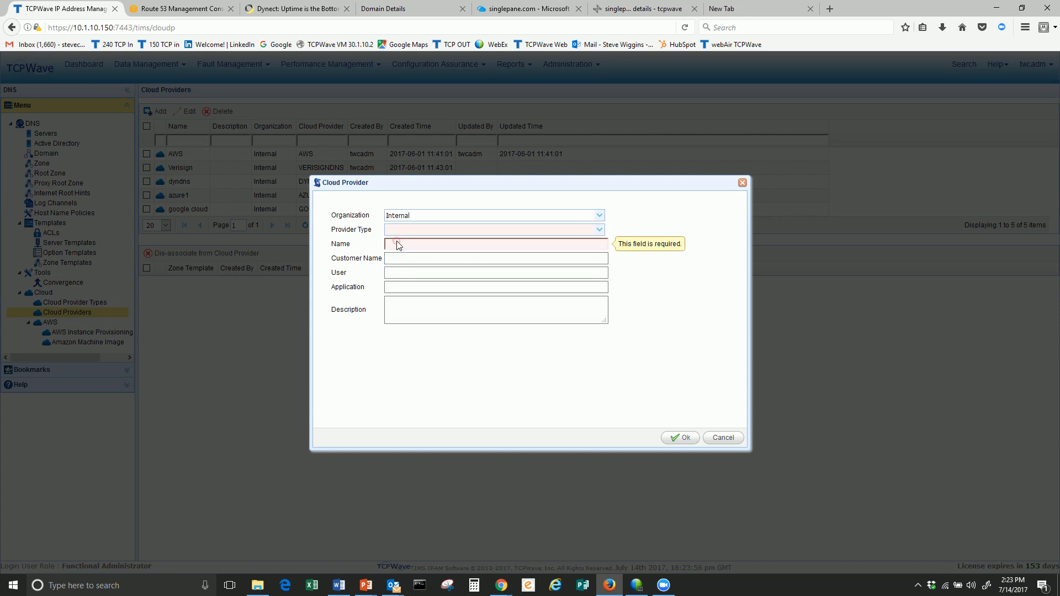
pyautogui.click(599, 230)
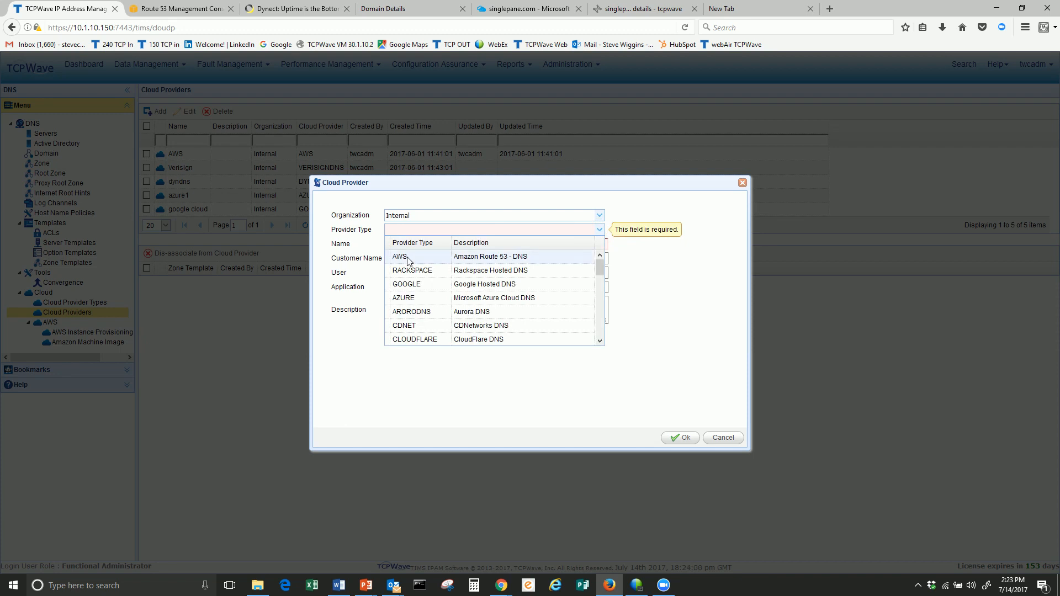
pyautogui.scroll(-5, 422, 287)
pyautogui.scroll(-2, 422, 294)
pyautogui.scroll(10, 425, 298)
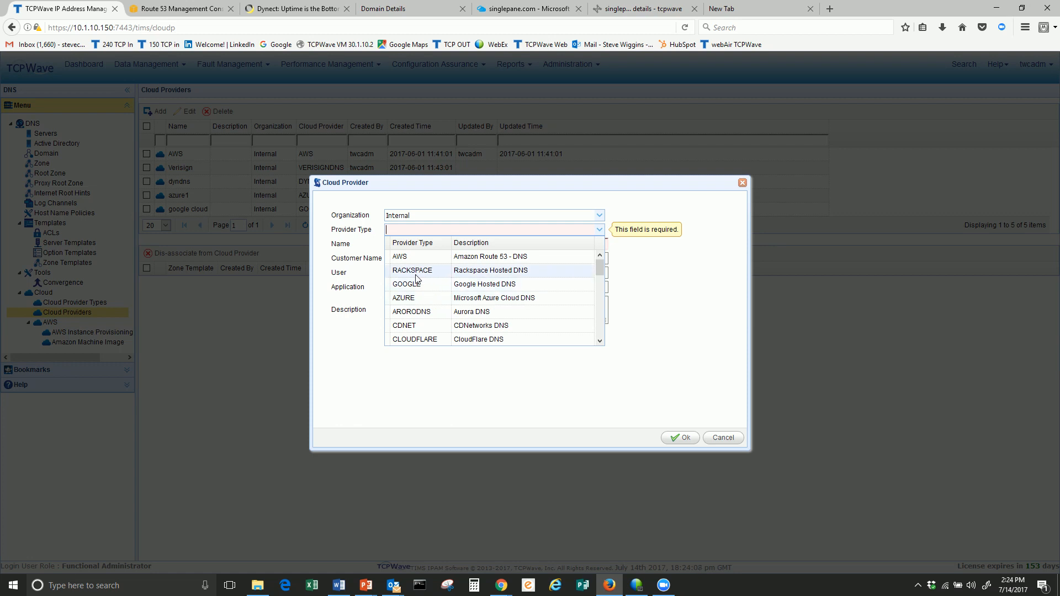
pyautogui.click(412, 257)
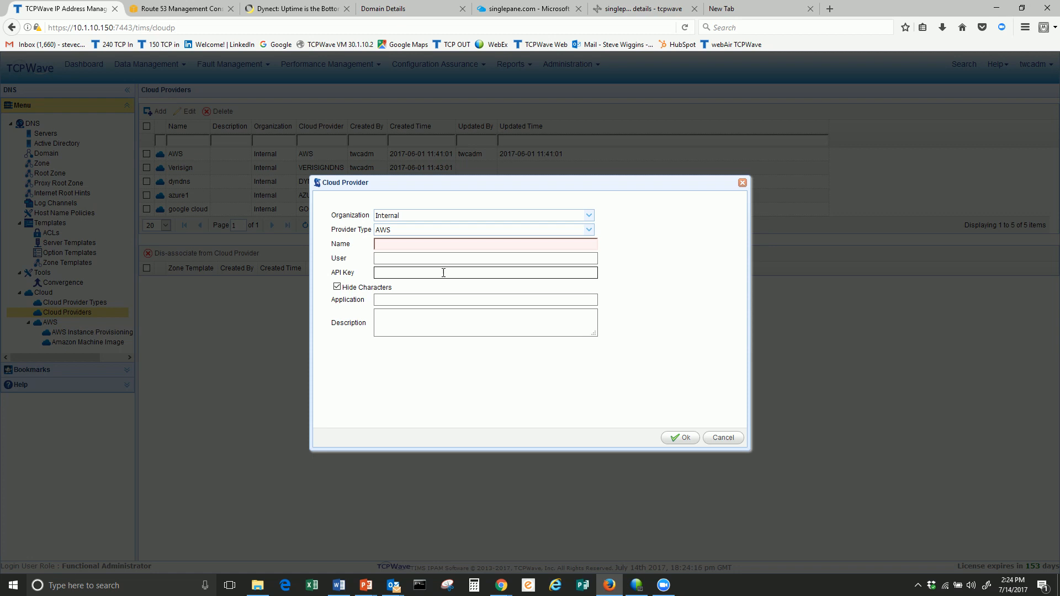
# Compare the fields for the GOOGLE and AZURE provider types, and close the new provider form without saving.
pyautogui.click(589, 230)
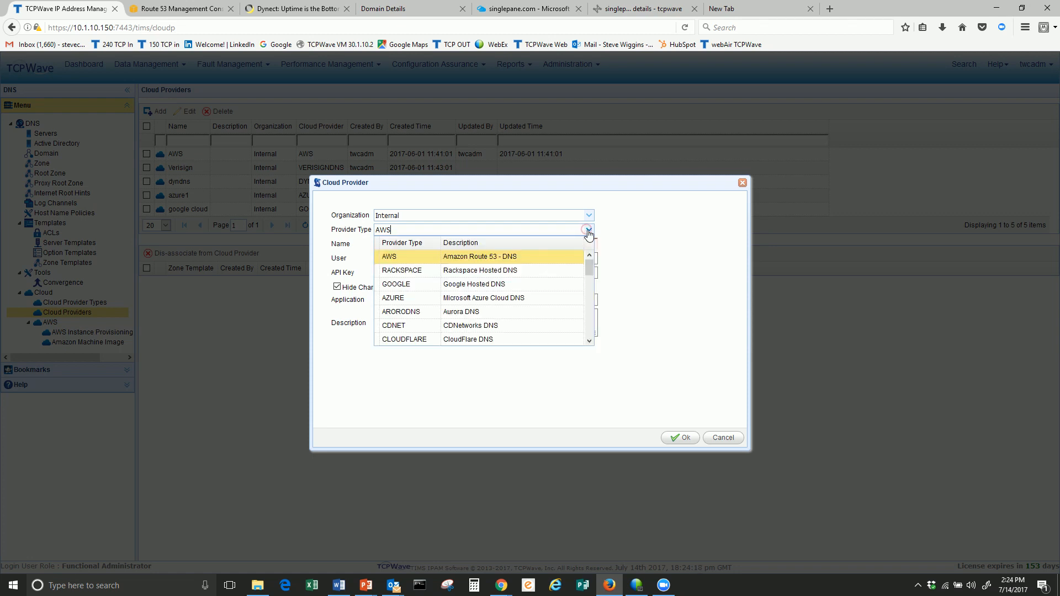
pyautogui.click(407, 285)
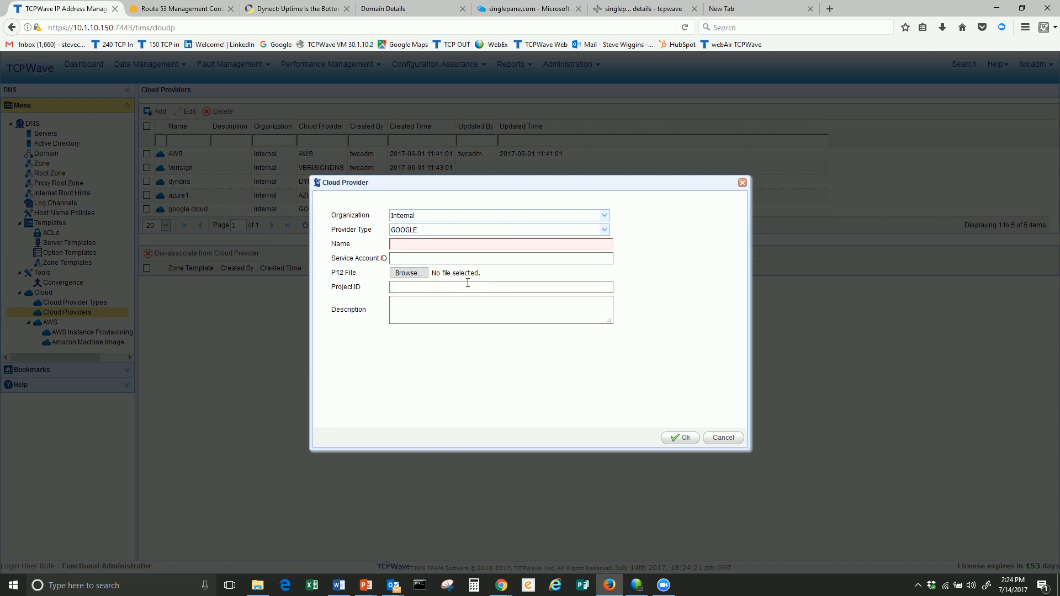
pyautogui.click(603, 230)
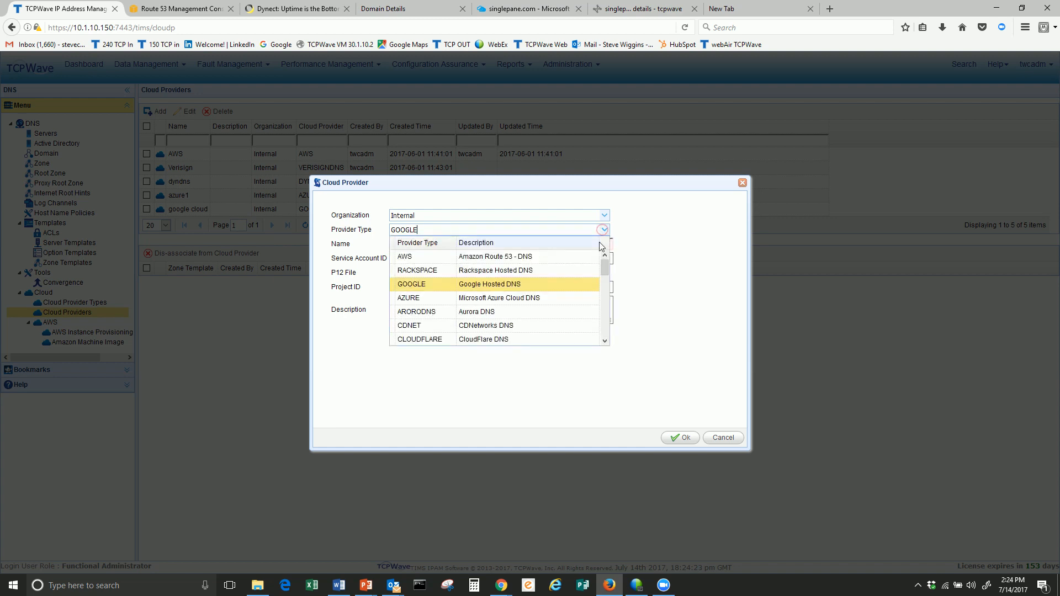
pyautogui.click(421, 302)
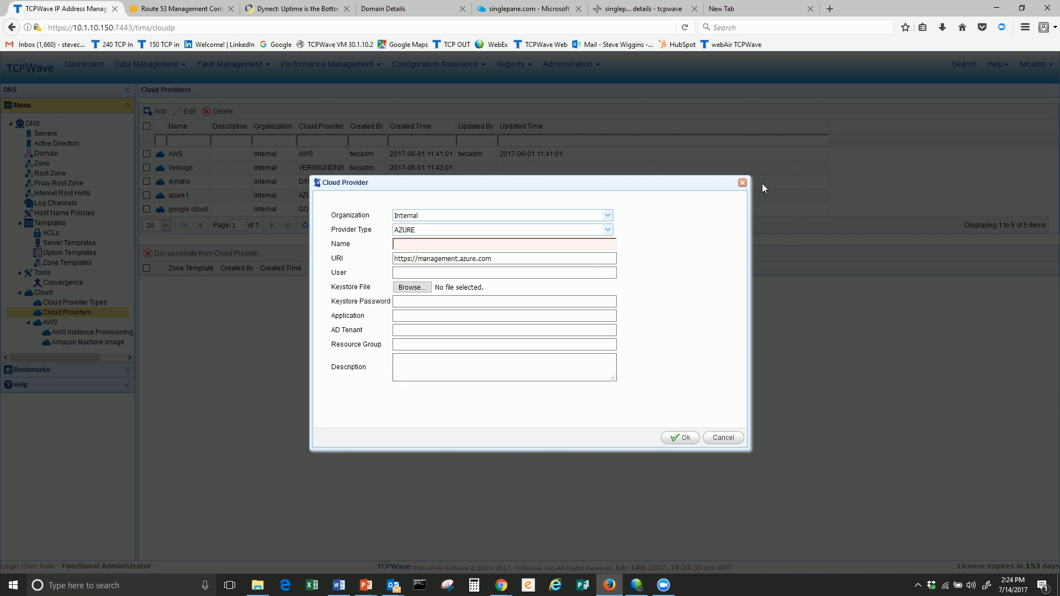
pyautogui.click(743, 183)
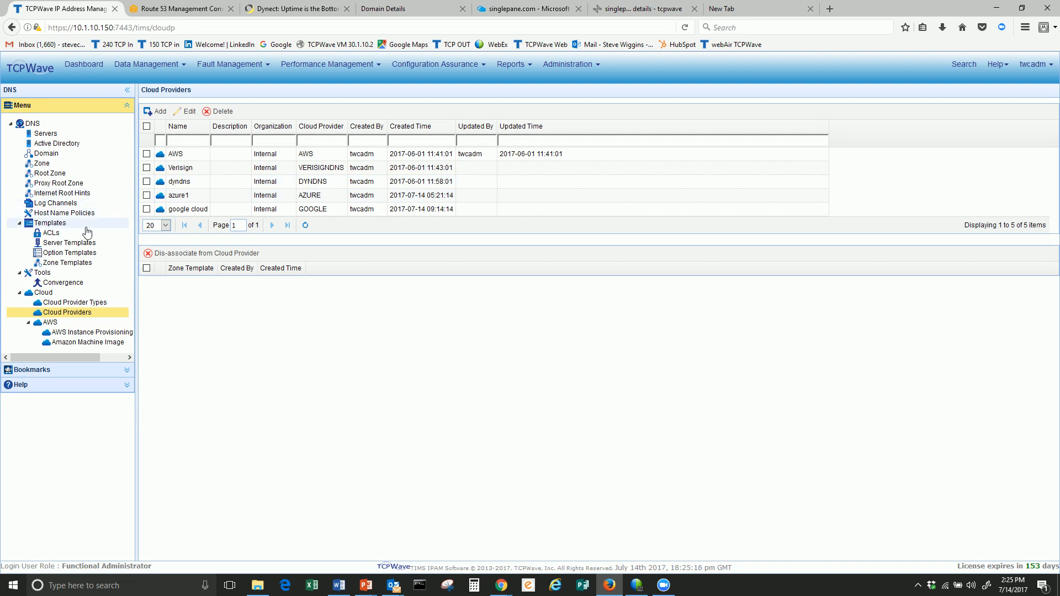
# Inspect the cloud DNS providers assigned to the cloud_Demo_template zone template, and leave its editor without saving.
pyautogui.click(82, 263)
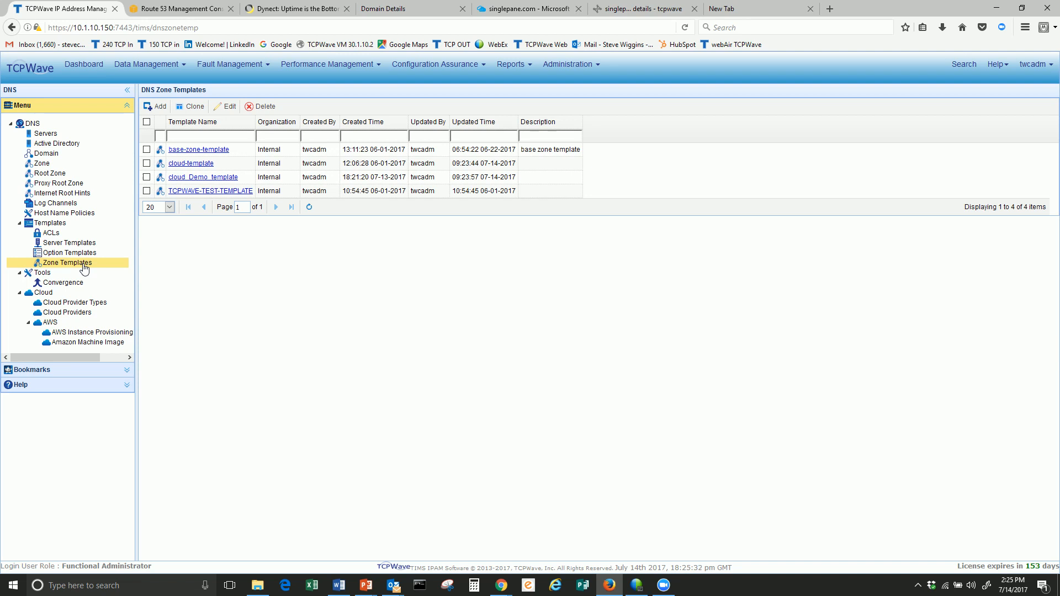
pyautogui.click(218, 181)
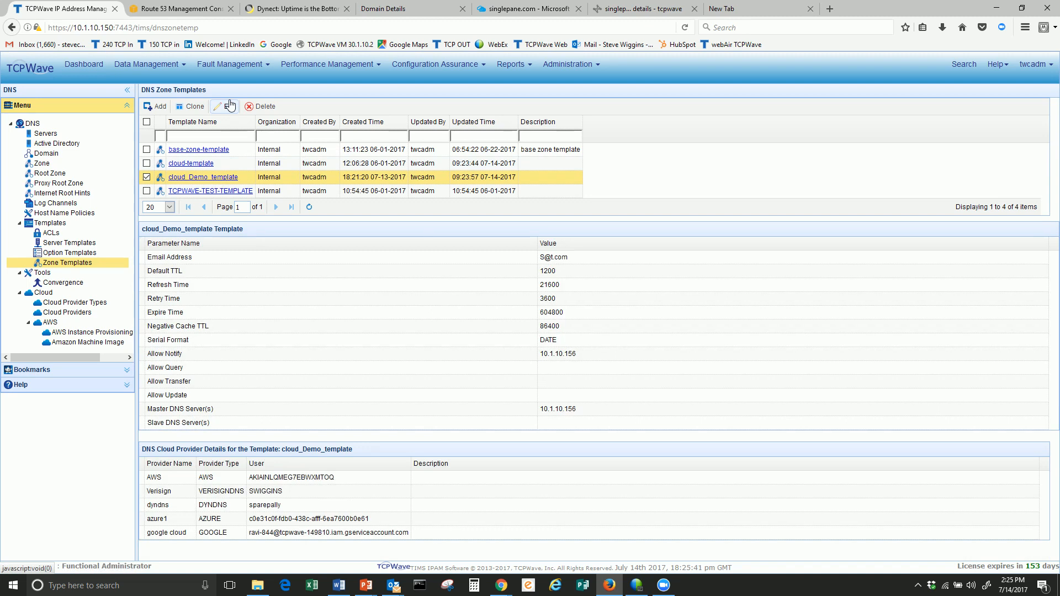
pyautogui.click(230, 106)
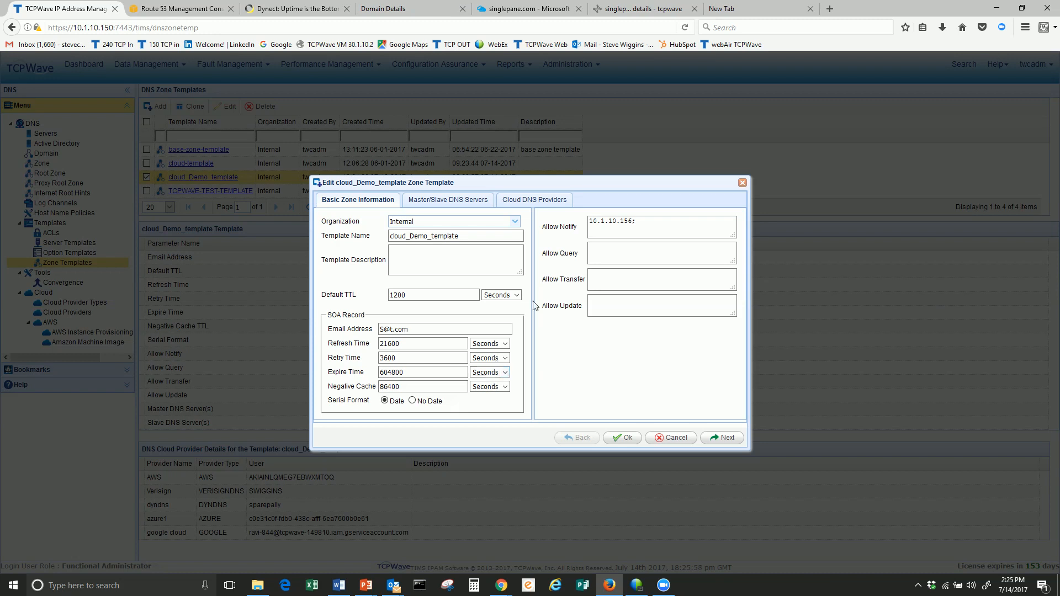
pyautogui.click(544, 201)
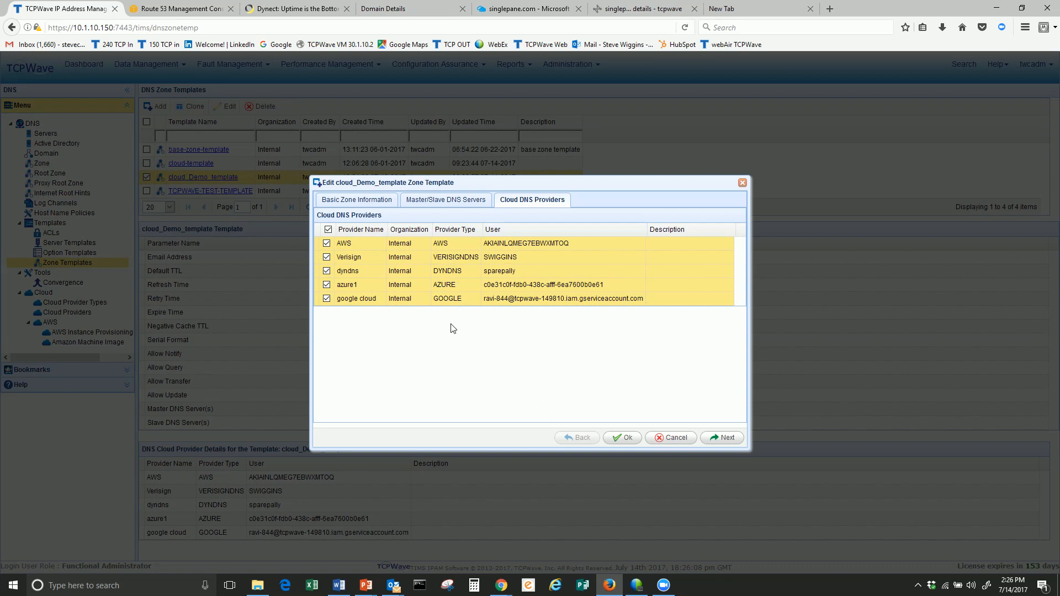
pyautogui.click(328, 229)
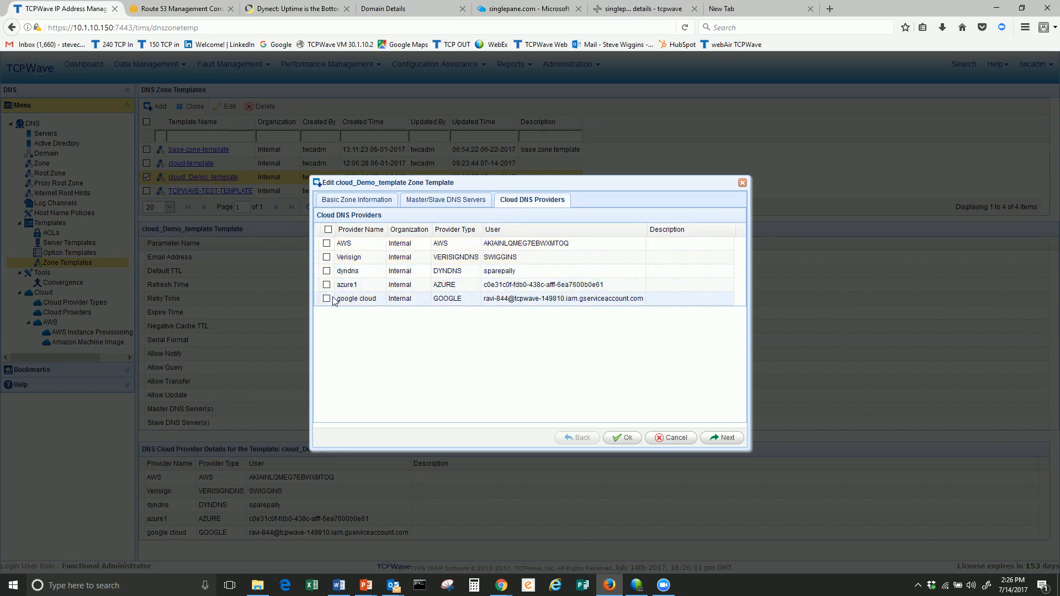
pyautogui.click(328, 229)
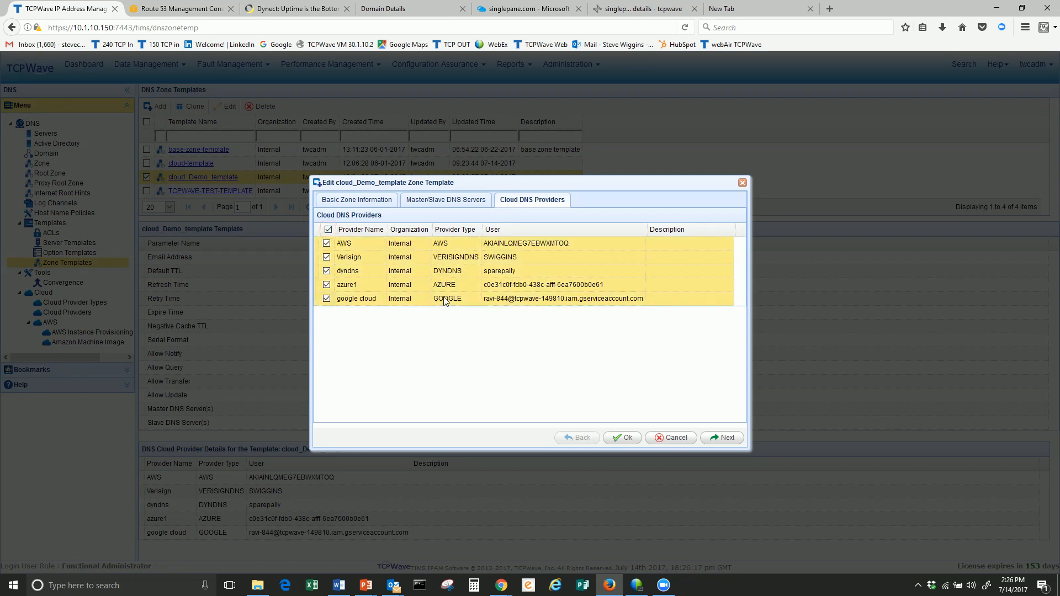
pyautogui.click(676, 438)
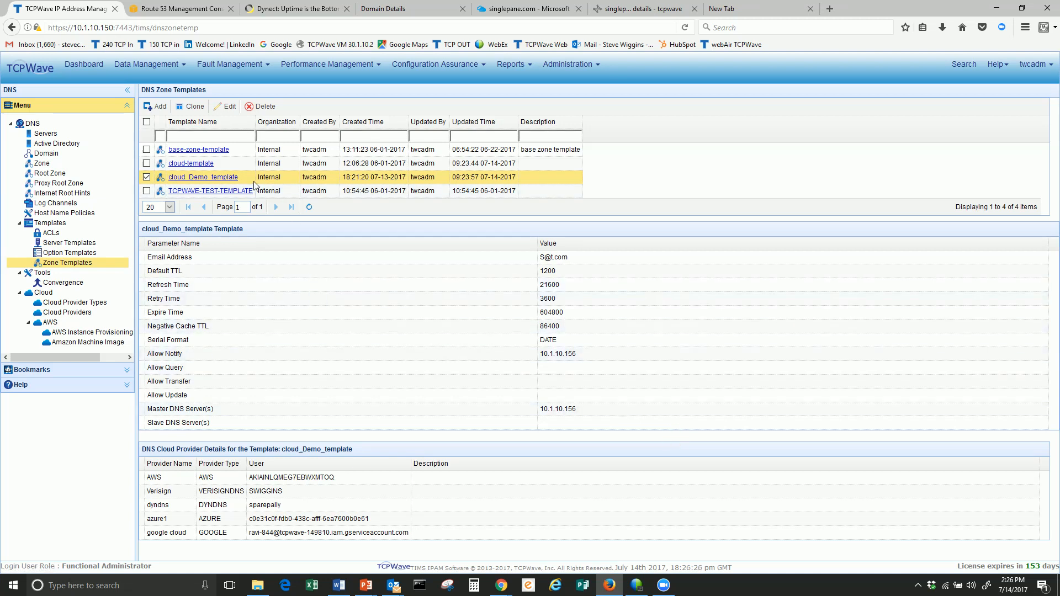
# Open the singlepane.com zone for editing and show its resource records.
pyautogui.click(59, 163)
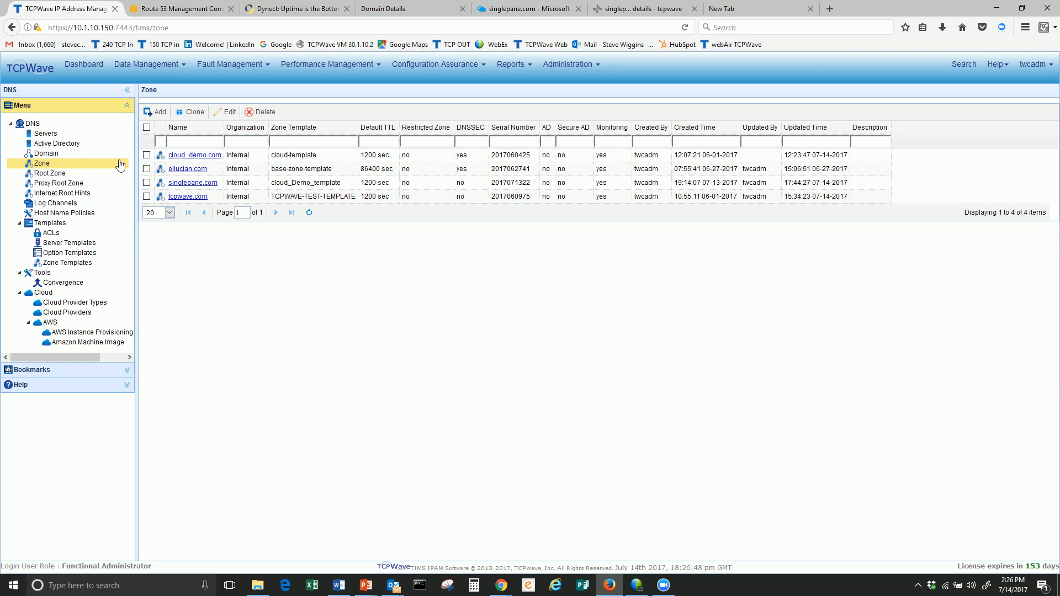
pyautogui.click(202, 187)
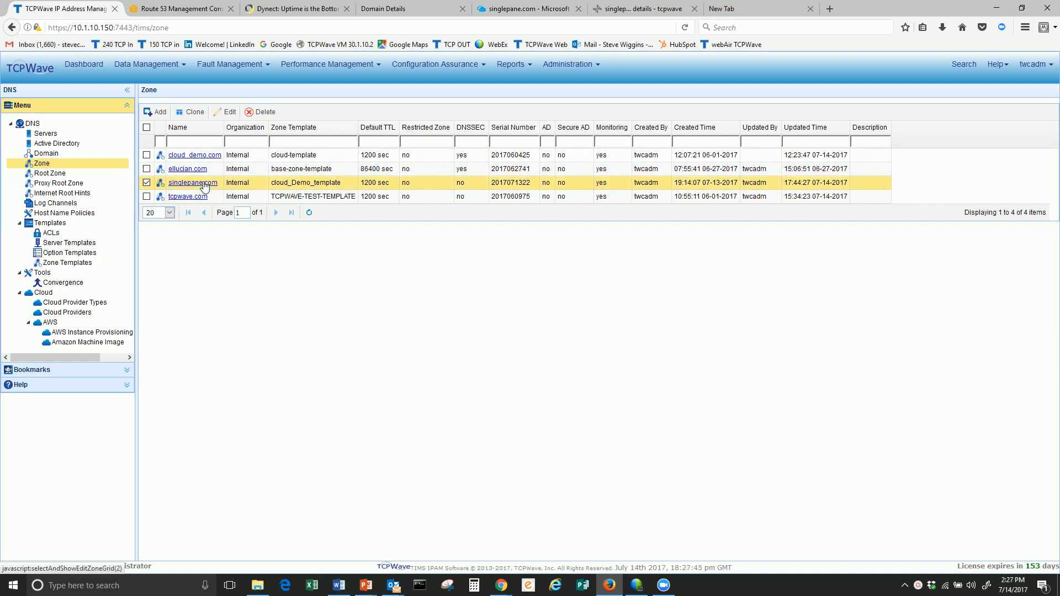
pyautogui.click(205, 185)
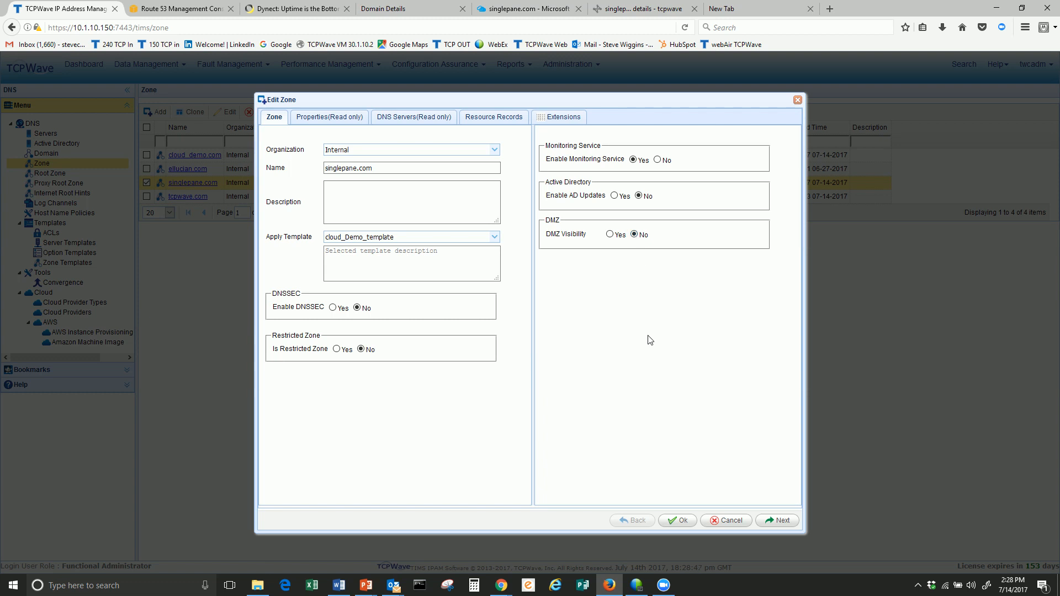
pyautogui.click(510, 119)
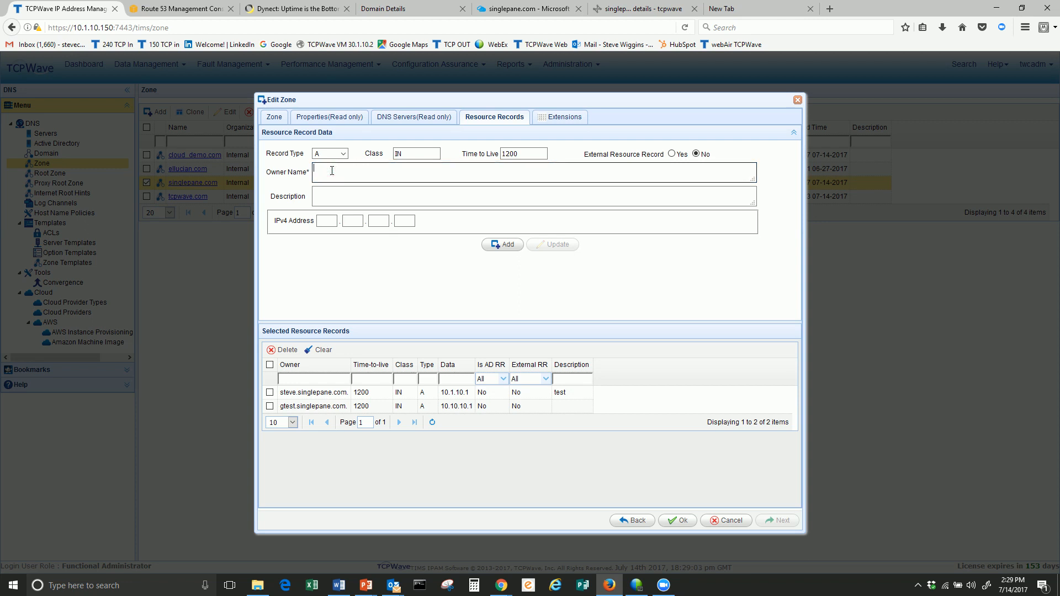
# Add an A record with owner name ttest and IPv4 address 10.1.100.1 to the singlepane.com zone.
pyautogui.write('ttest')
pyautogui.click(328, 219)
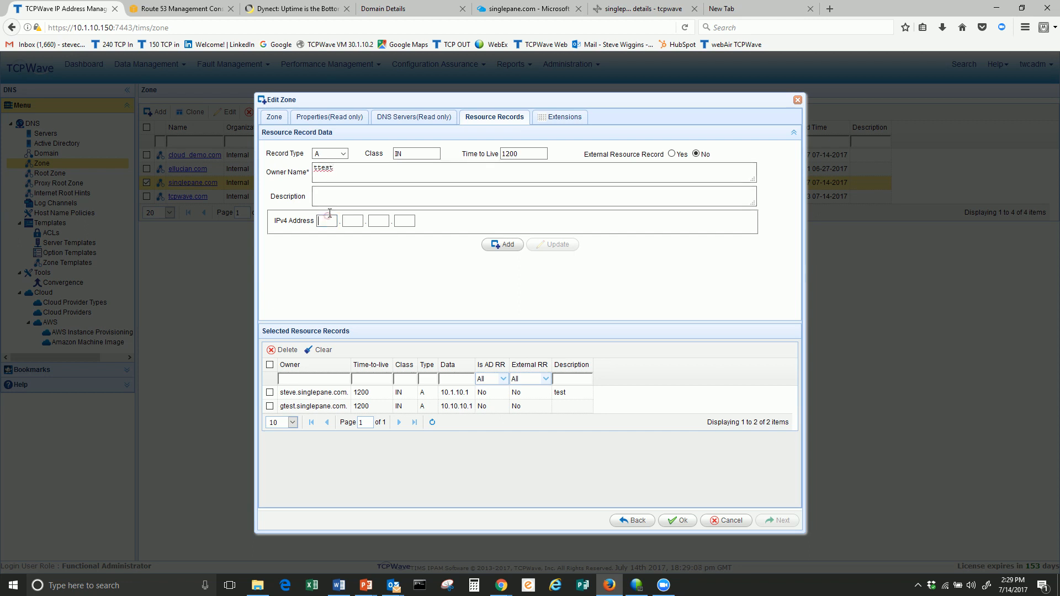
pyautogui.write('10')
pyautogui.press('.')
pyautogui.write('1')
pyautogui.press('.')
pyautogui.write('100.1')
pyautogui.click(497, 248)
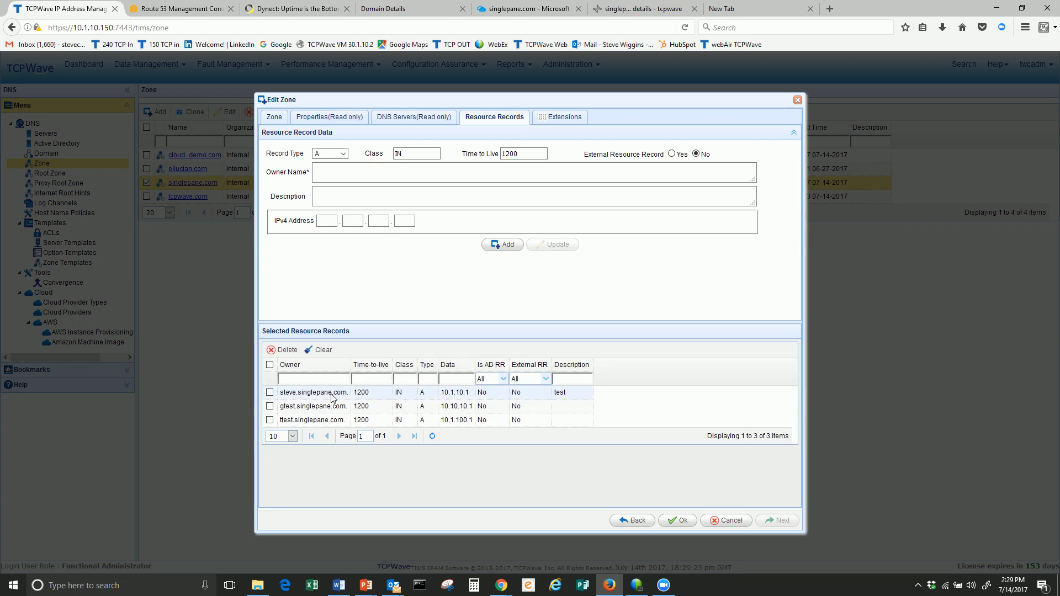
# Change the A record described as "test" to owner st.singlepane.com. and address 100.1.10.1, and save the zone.
pyautogui.click(332, 394)
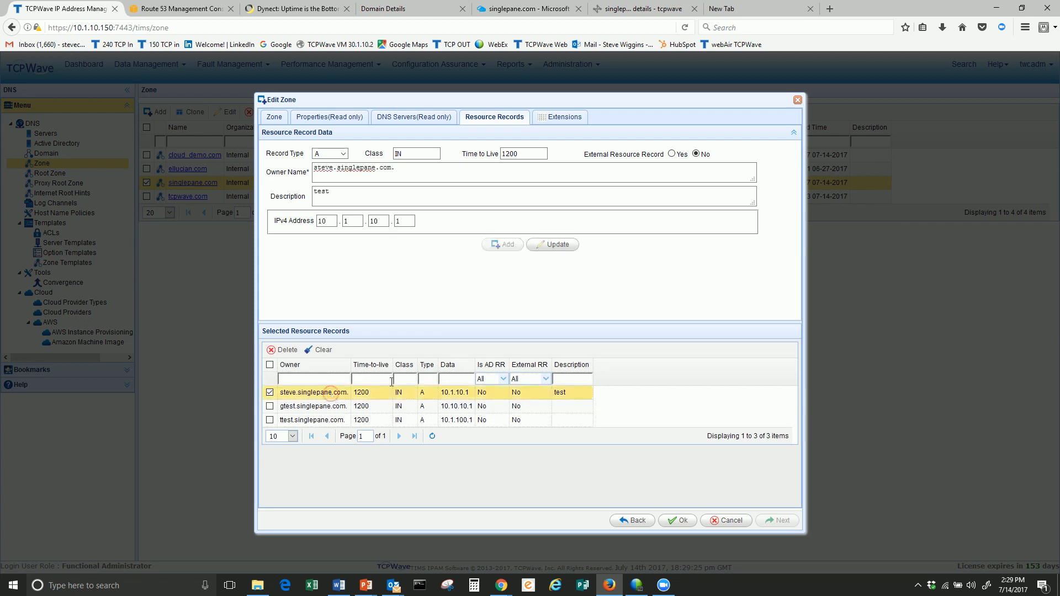
pyautogui.click(332, 168)
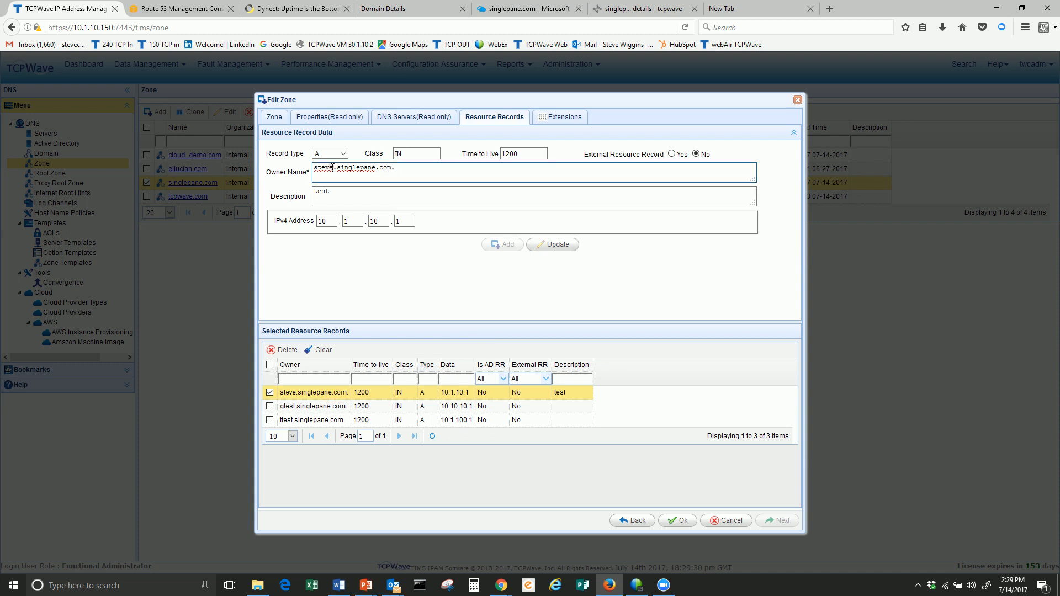
pyautogui.press('BackSpace')
pyautogui.press('BackSpace')
pyautogui.press('BackSpace')
pyautogui.click(328, 221)
pyautogui.press('BackSpace')
pyautogui.press('BackSpace')
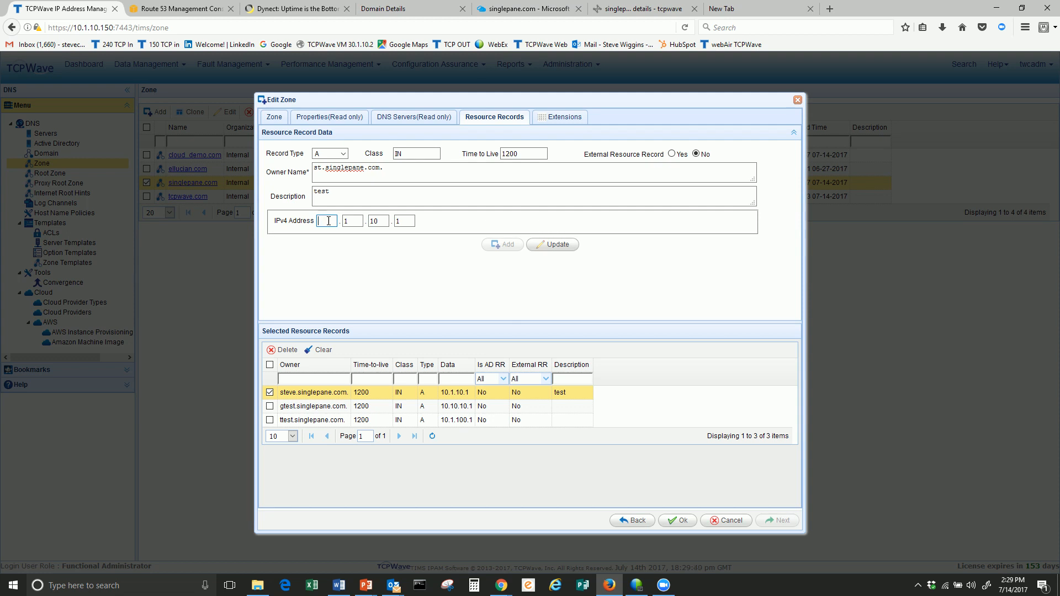
pyautogui.write('100')
pyautogui.click(554, 245)
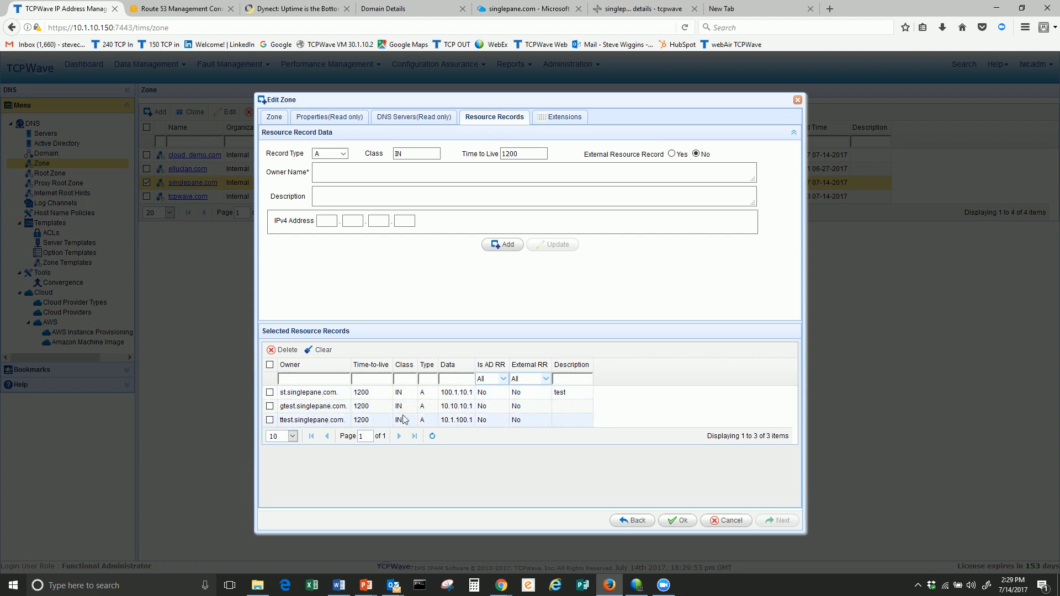
pyautogui.click(675, 520)
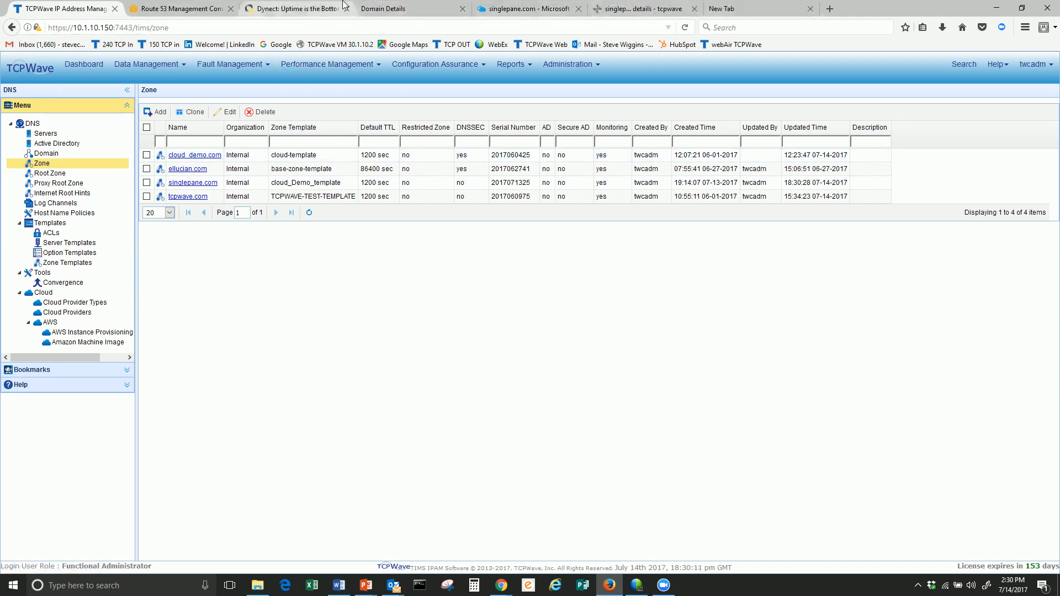
# Switch to the Route 53 console and refresh the singlepane.com record sets to check the synchronized records.
pyautogui.click(177, 9)
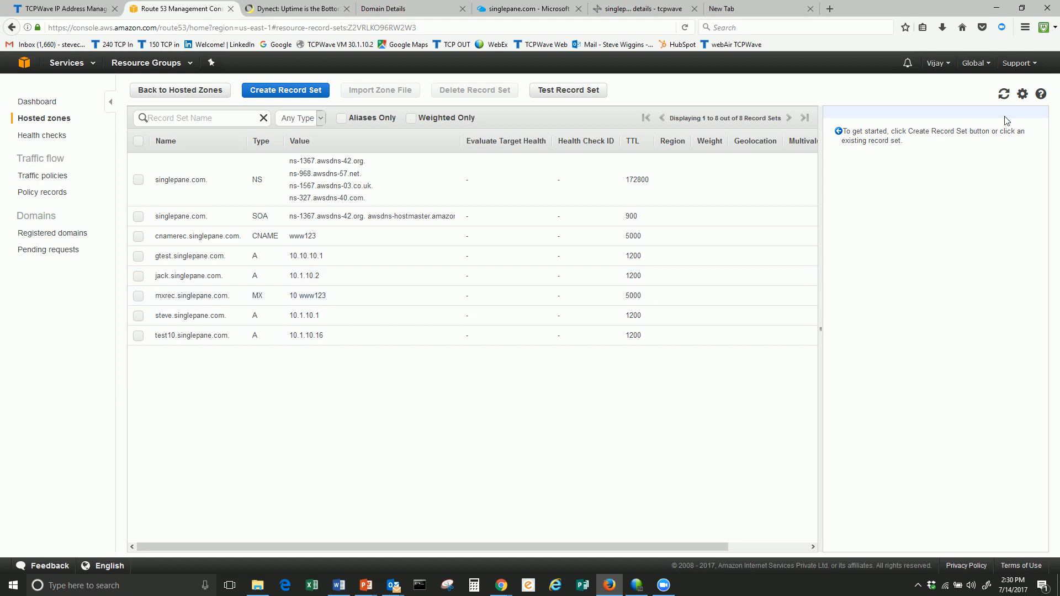
pyautogui.click(1004, 94)
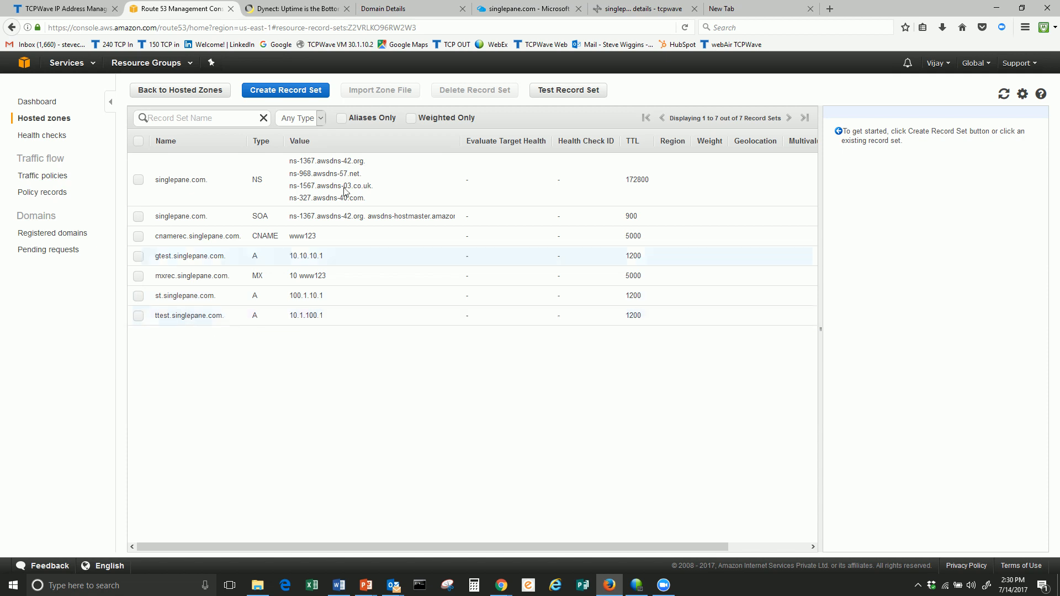
# Switch to the Dyn console, reload the singlepane.com zone, and check the A records of the st and ttest nodes.
pyautogui.click(317, 12)
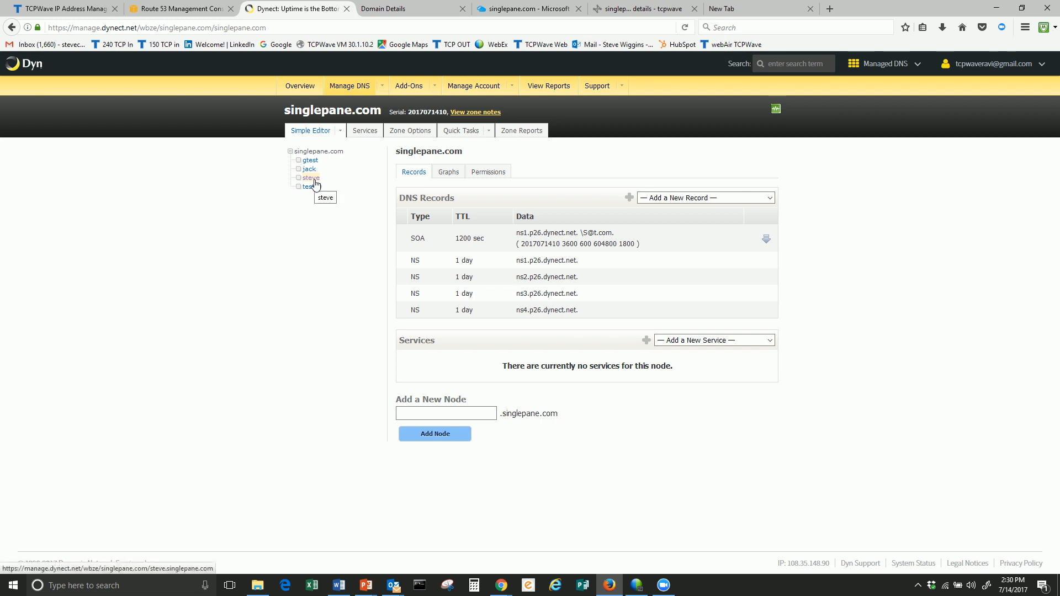
pyautogui.click(334, 152)
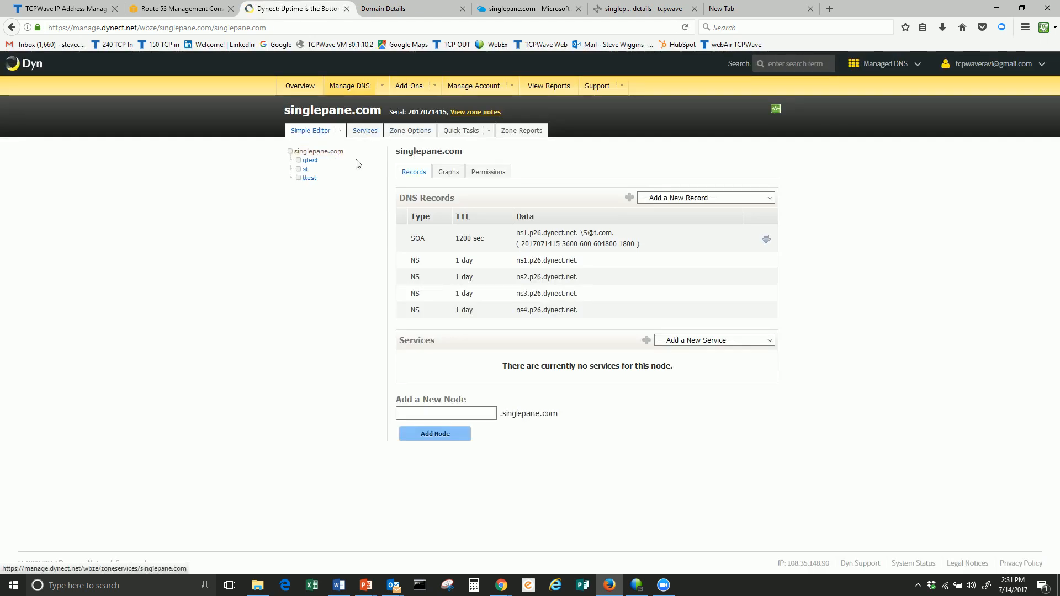
pyautogui.click(306, 170)
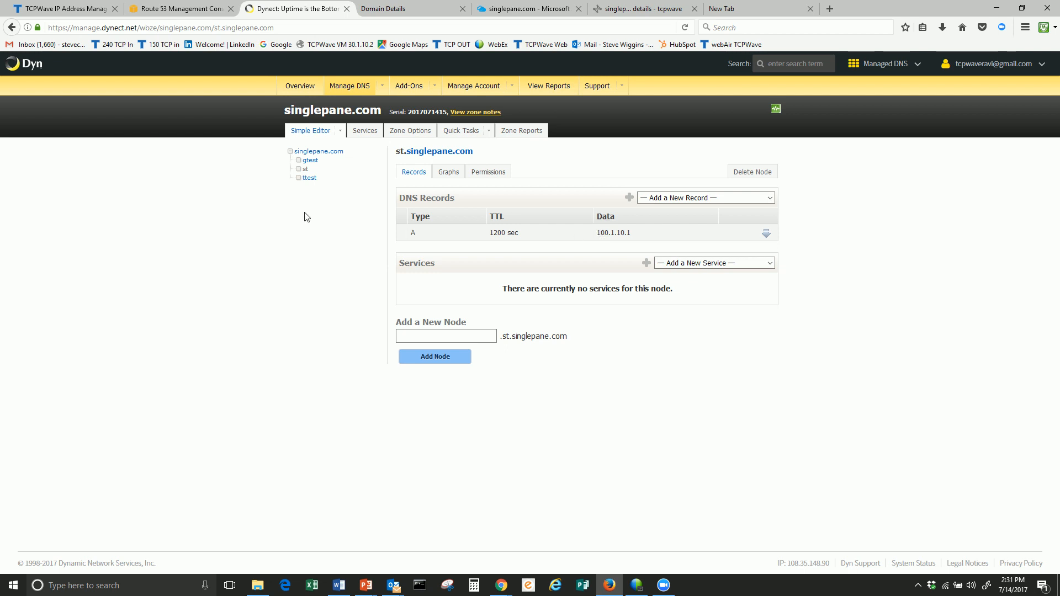
pyautogui.click(311, 179)
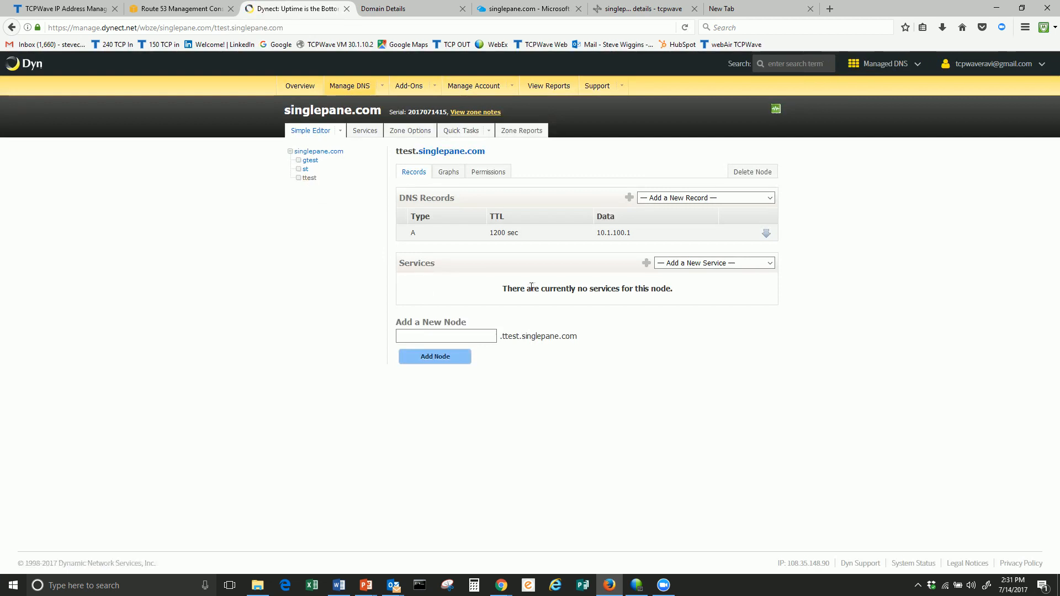
# Switch to the Verisign Managed DNS portal, log back in with the prefilled credentials, and open singlepane.com to check its records.
pyautogui.click(415, 14)
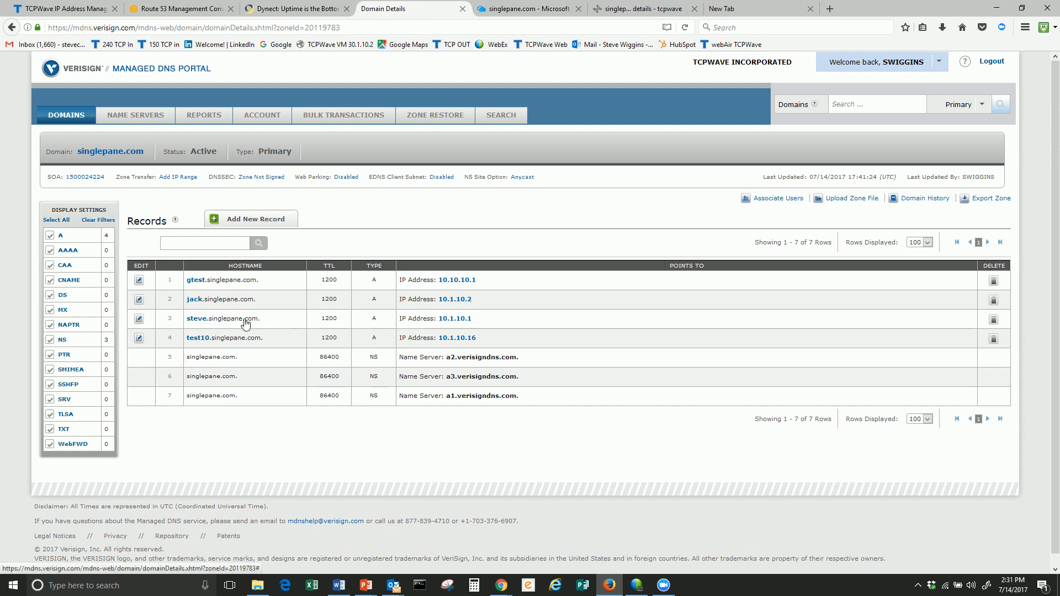
pyautogui.click(132, 153)
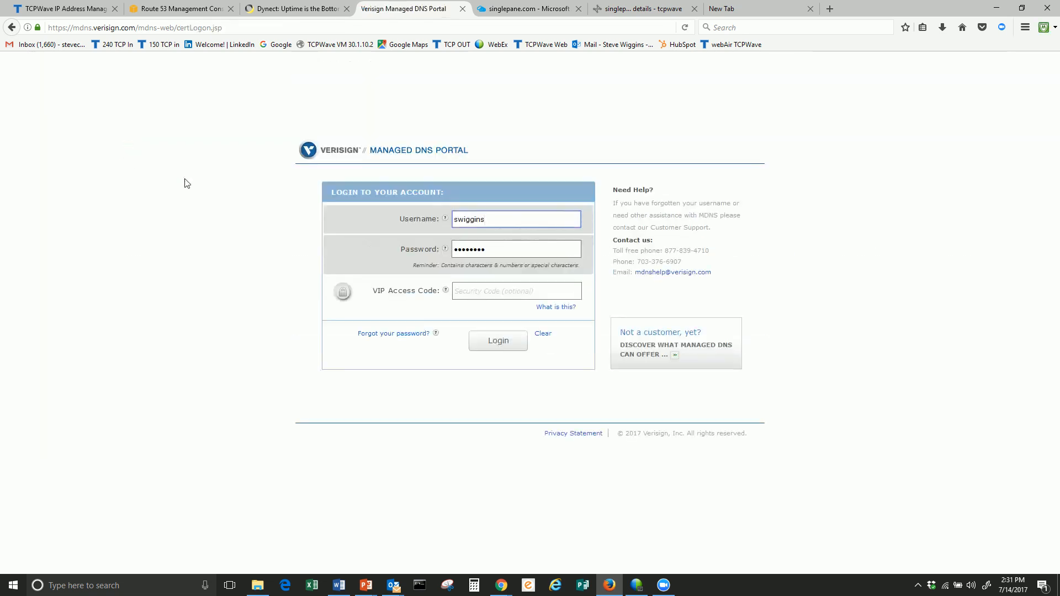
pyautogui.click(486, 345)
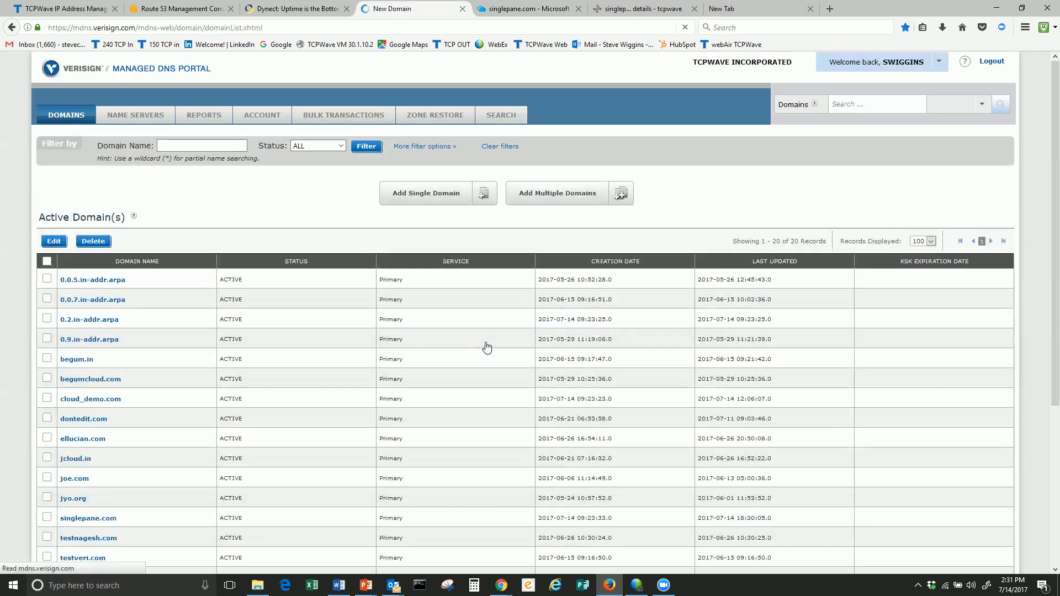
pyautogui.scroll(-5, 219, 356)
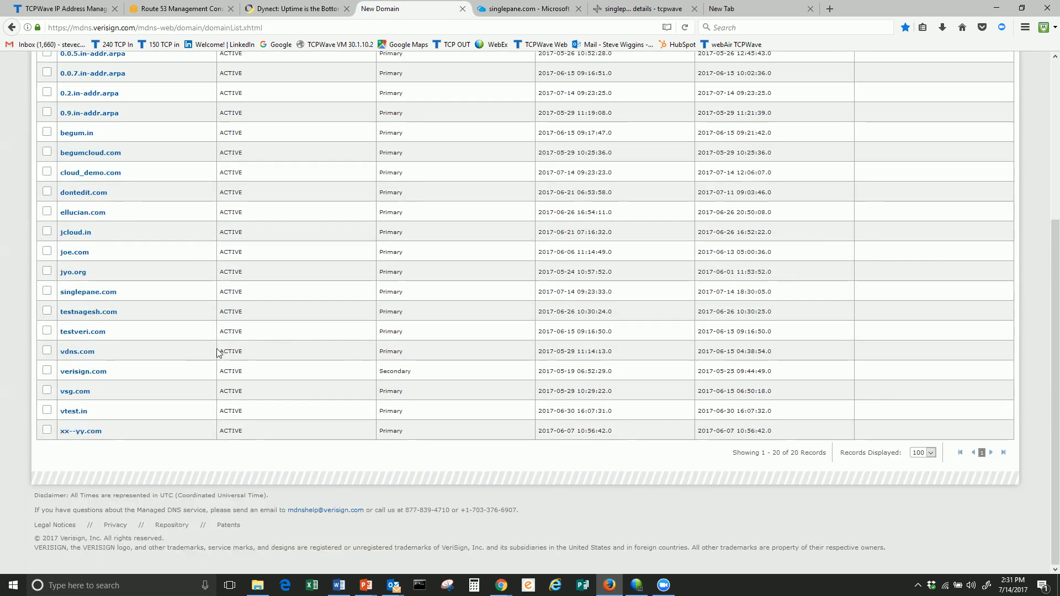
pyautogui.click(101, 293)
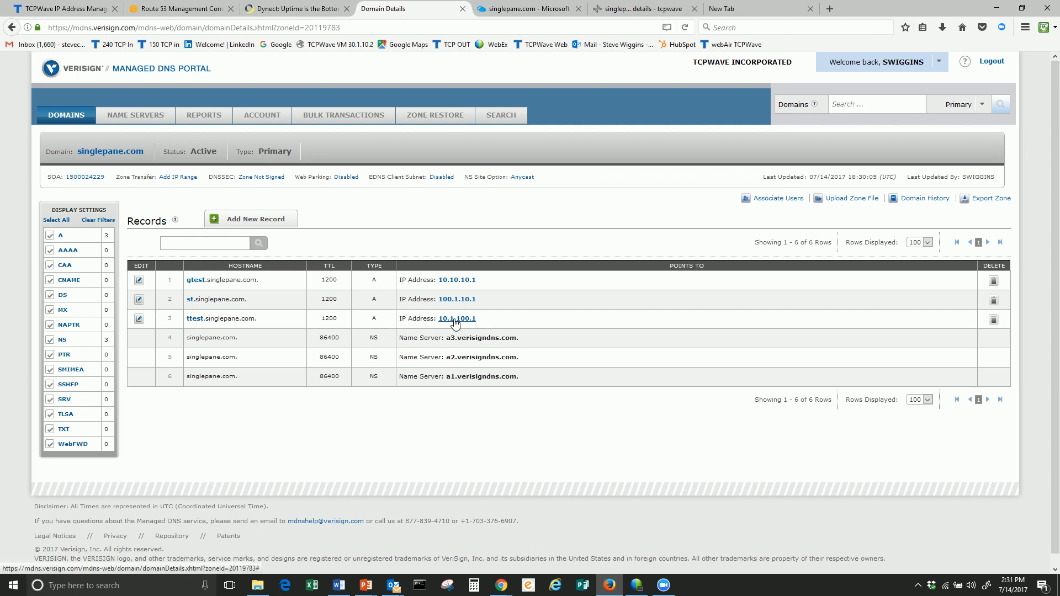
# Switch to the Azure portal and reload the singlepane.com DNS zone to check its record sets.
pyautogui.click(547, 13)
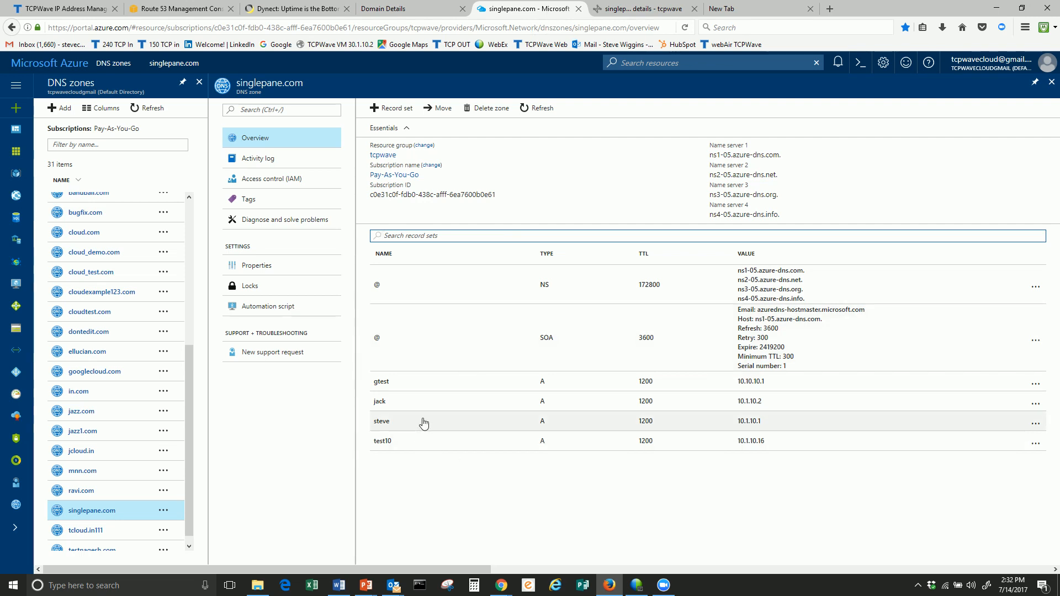
pyautogui.click(85, 491)
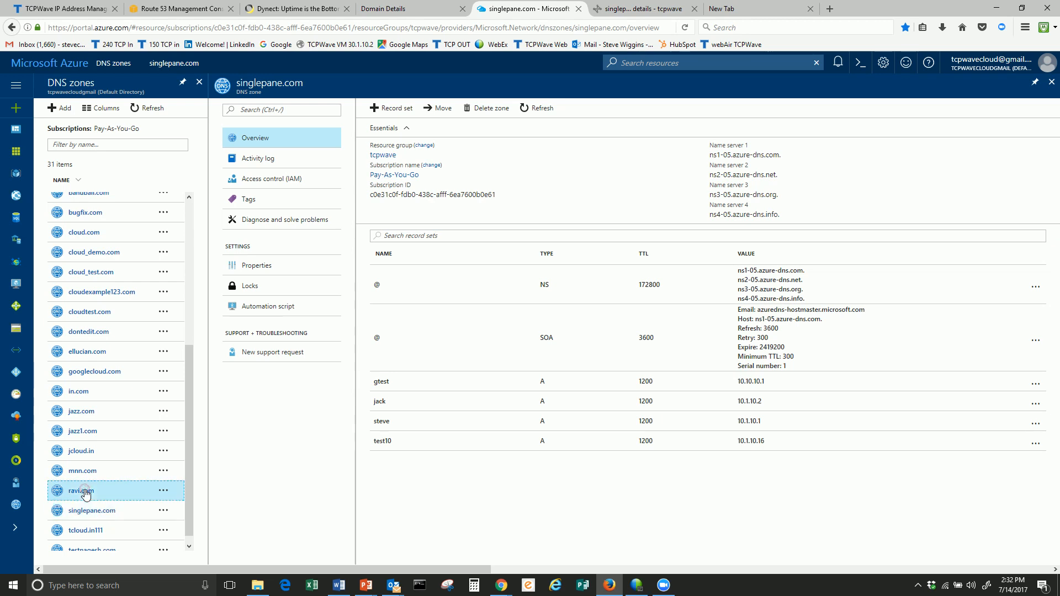
pyautogui.click(97, 514)
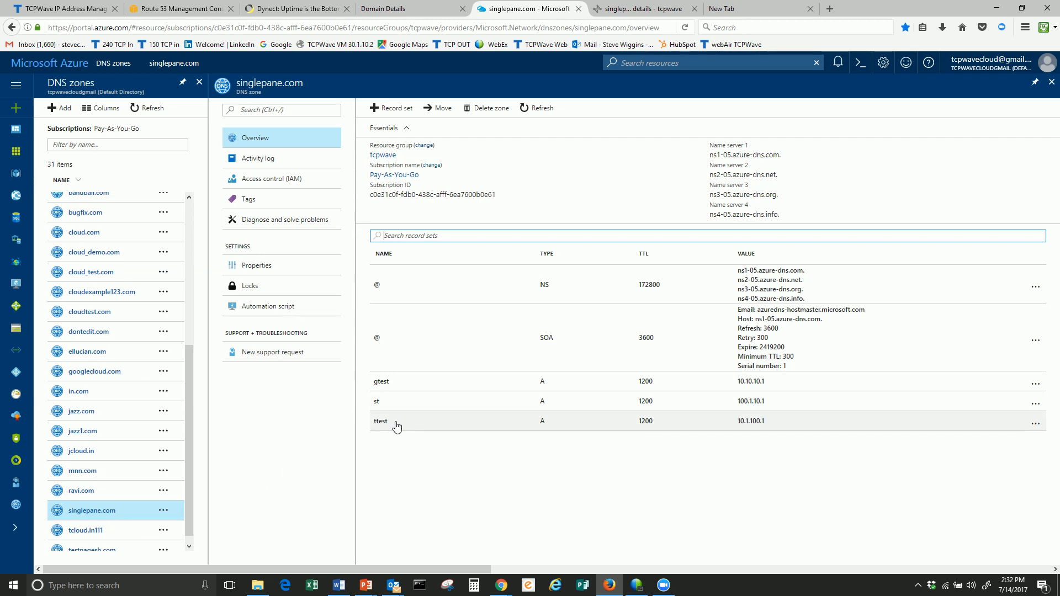
# Switch to Google Cloud DNS, reopen the singlepane-com zone to check its record sets, and return to the presentation slide.
pyautogui.click(650, 6)
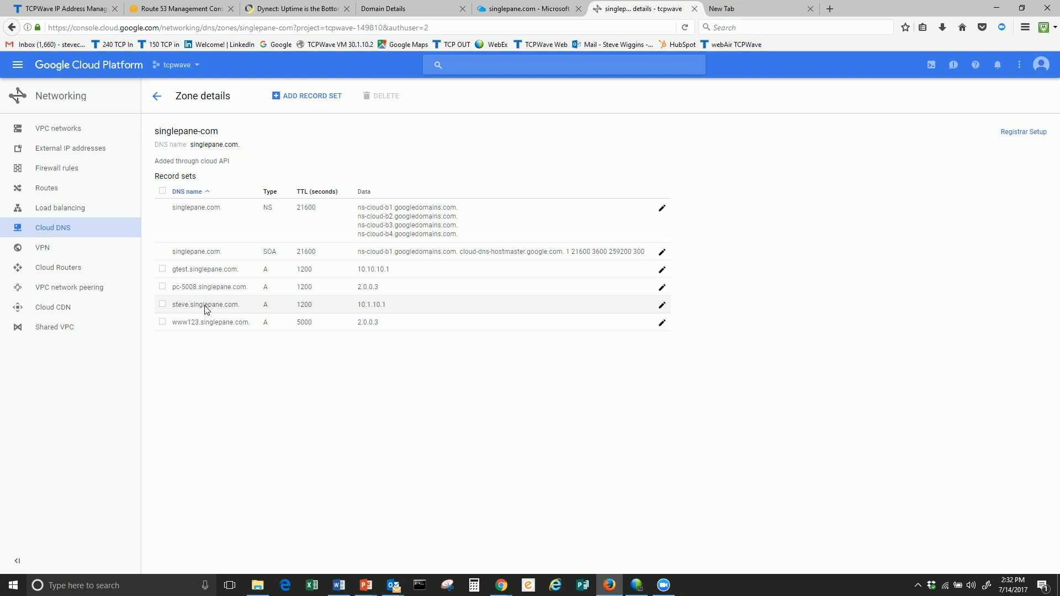
pyautogui.click(40, 228)
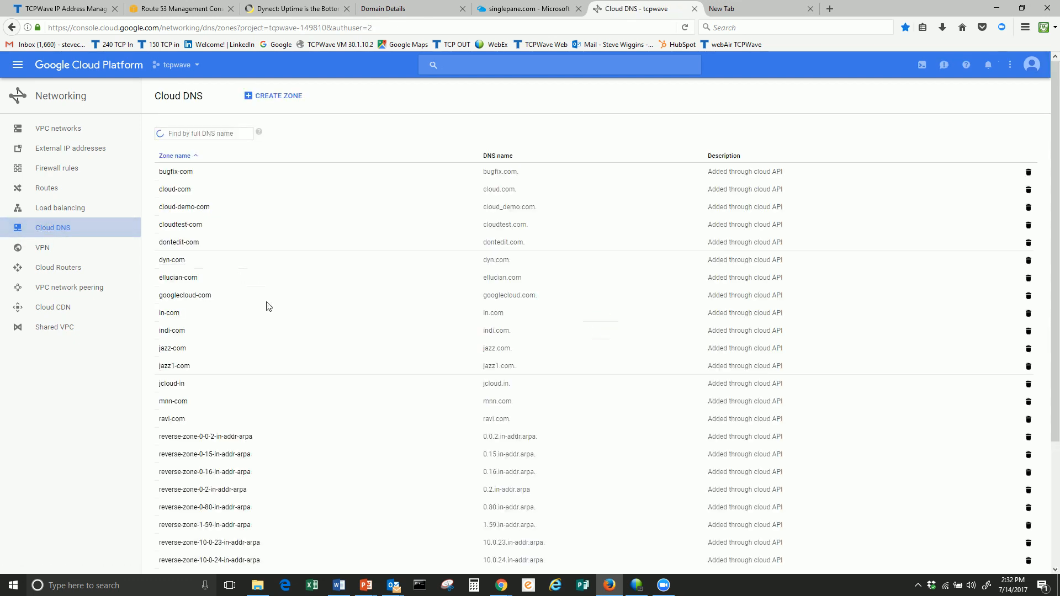
pyautogui.scroll(-5, 271, 314)
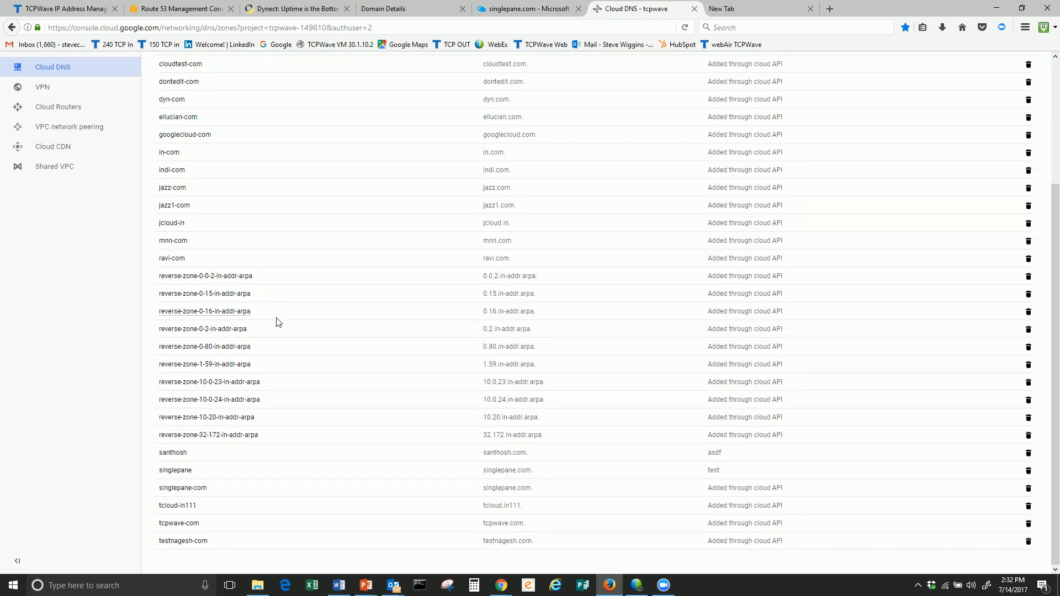
pyautogui.click(183, 488)
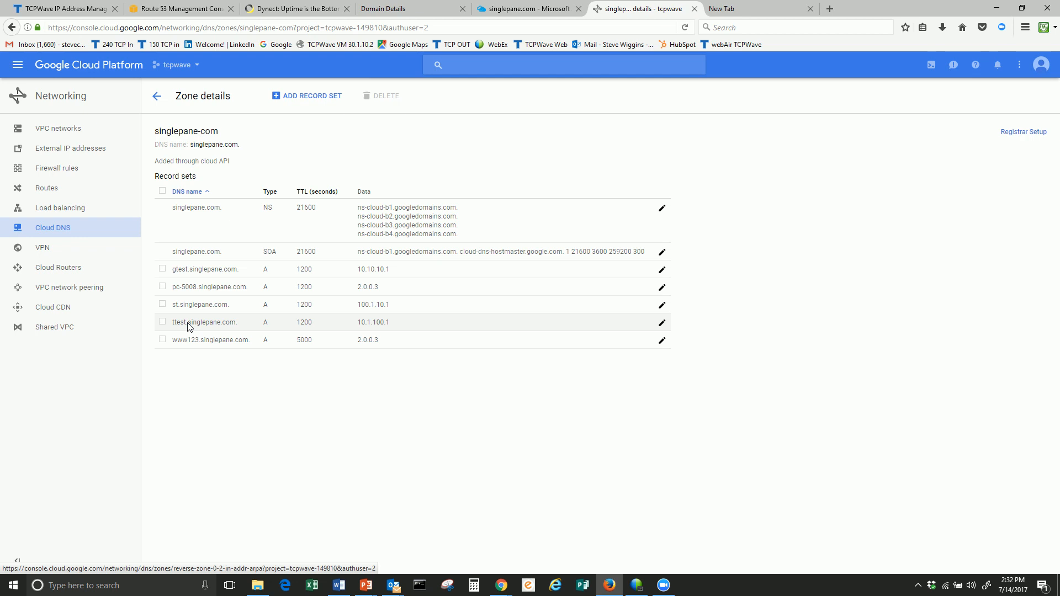
pyautogui.hotkey('alt', 'Tab')
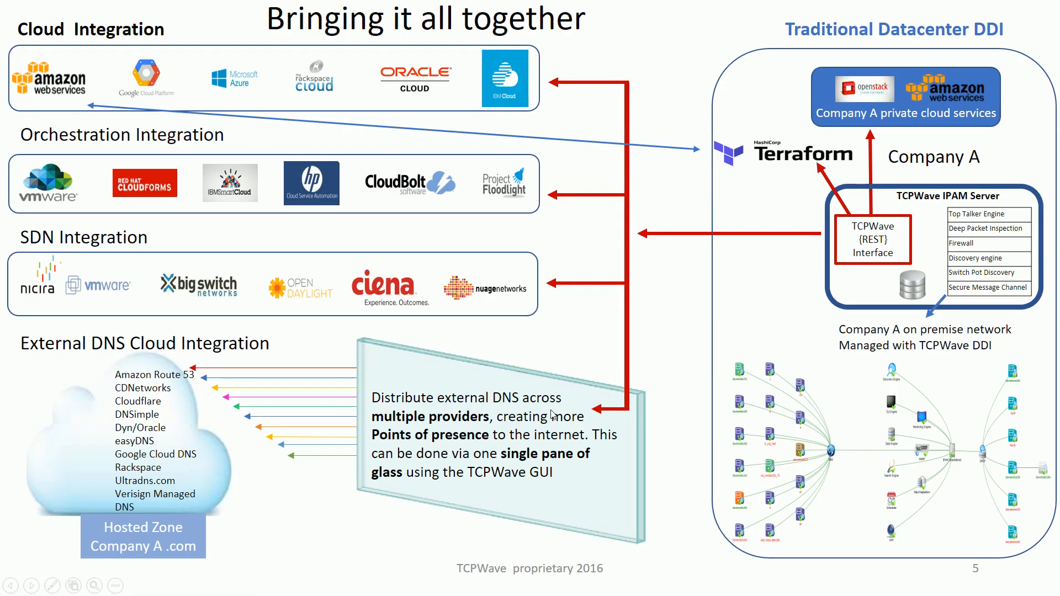